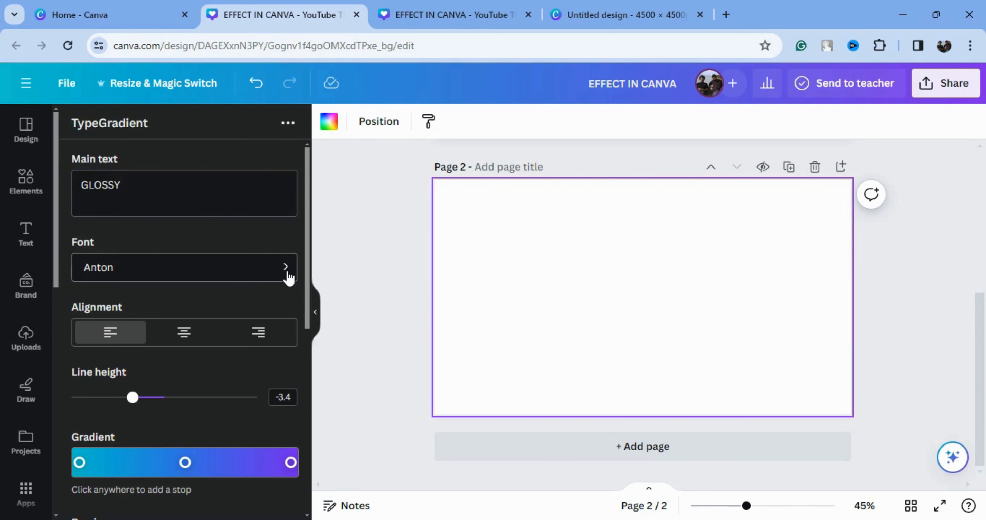
# Step: Set the font of the GLOSSY gradient text to Barely Enough
pyautogui.click(287, 276)
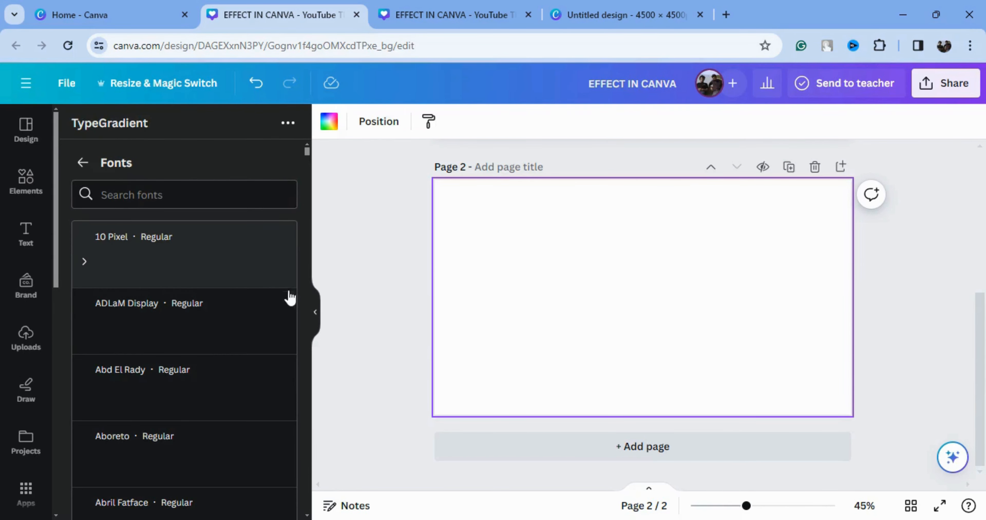
pyautogui.moveTo(309, 149); pyautogui.dragTo(309, 154)
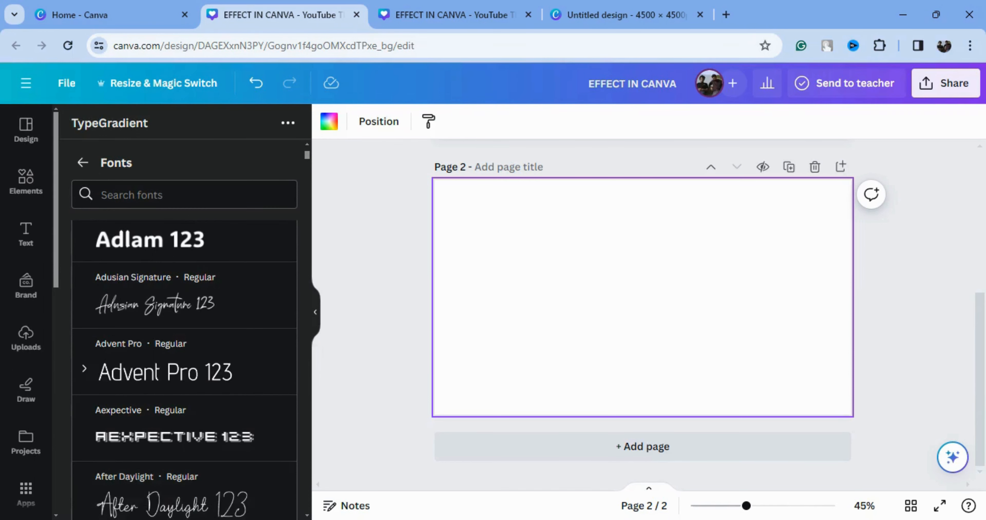
pyautogui.scroll(-5, 214, 456)
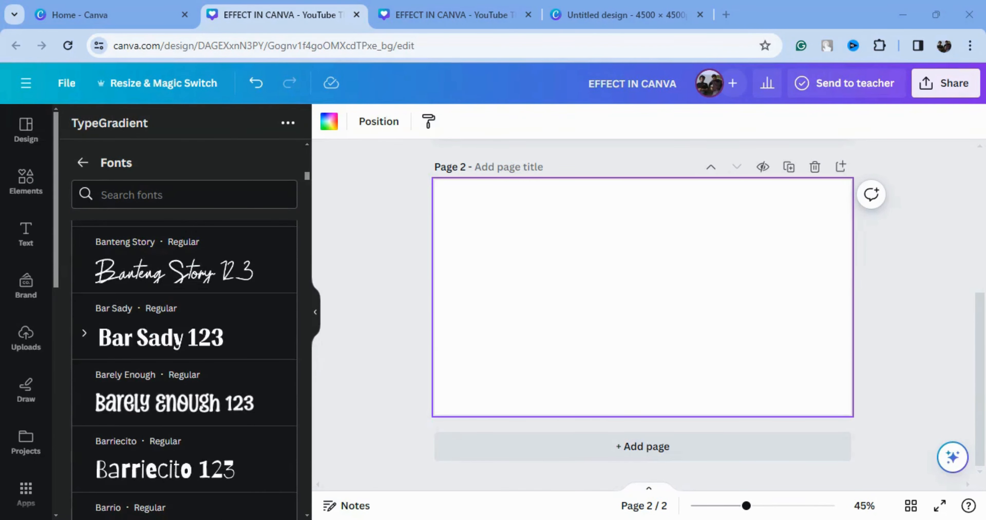
pyautogui.click(143, 413)
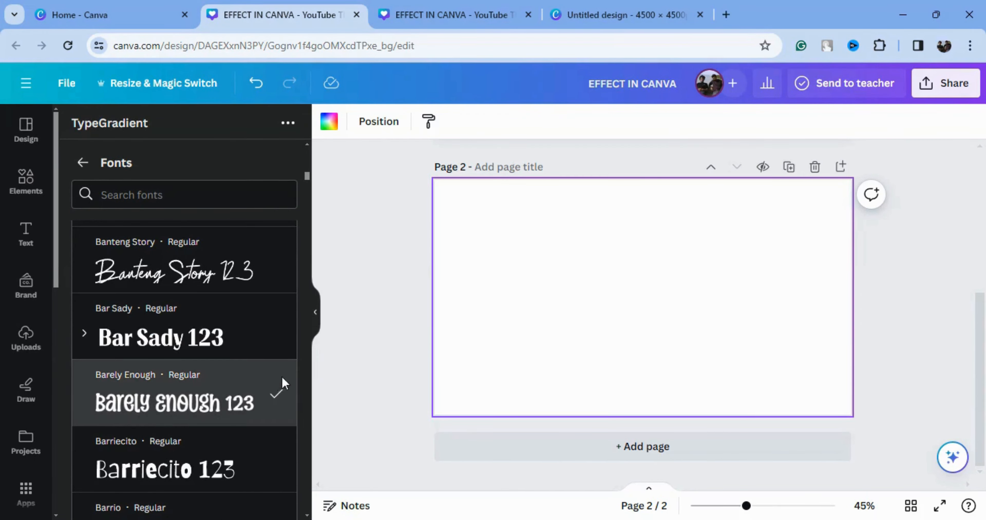
pyautogui.click(82, 163)
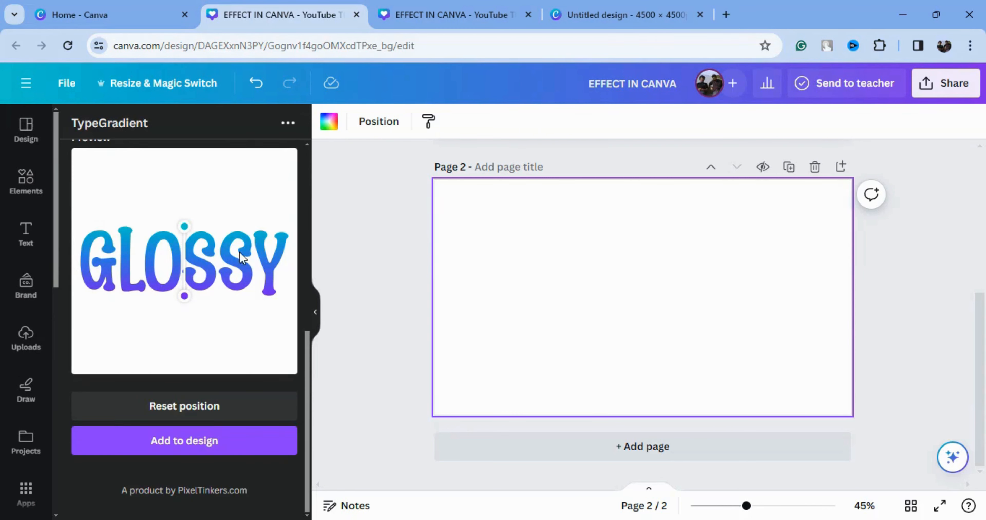
# Step: Set the text gradient's first stop to orange #ff9900 and its middle stop to red #ff0000
pyautogui.moveTo(306, 360); pyautogui.dragTo(300, 292)
pyautogui.click(80, 222)
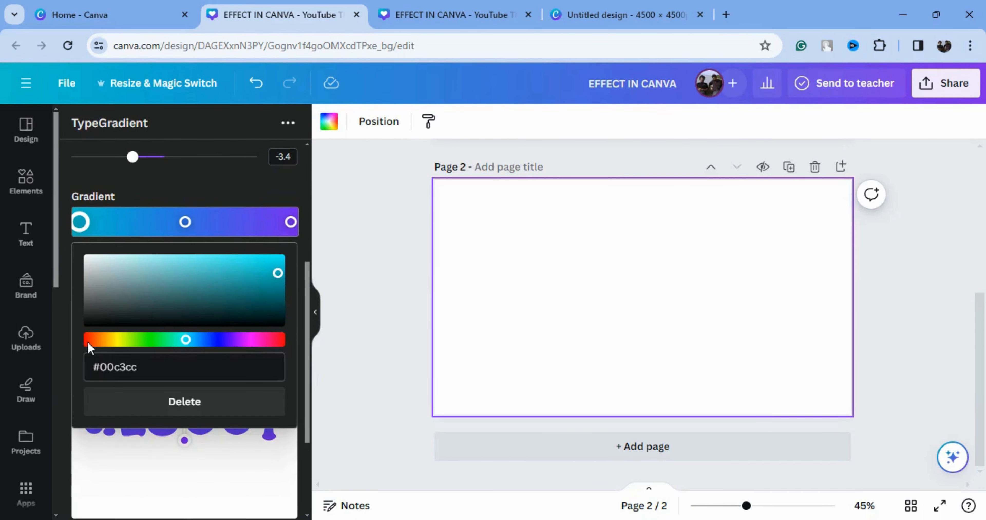
pyautogui.click(109, 340)
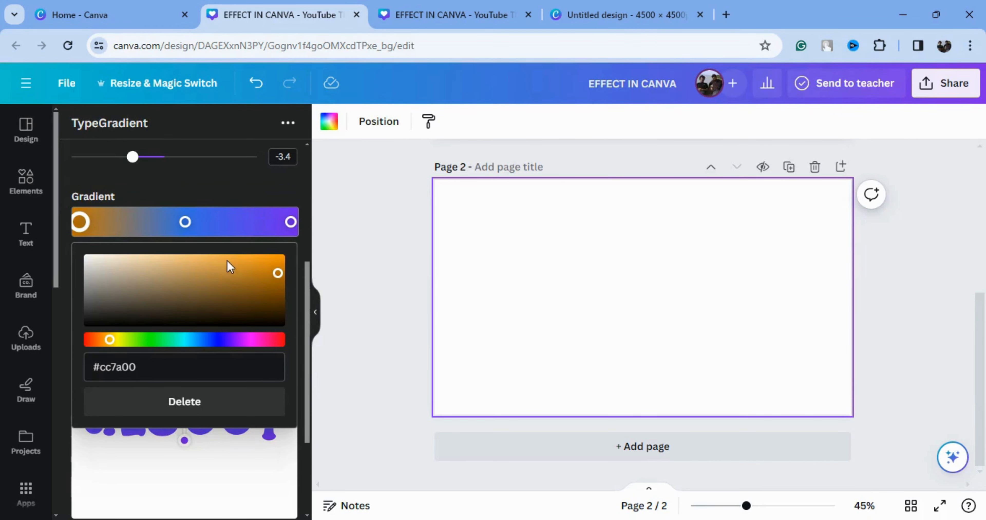
pyautogui.moveTo(285, 274); pyautogui.dragTo(278, 261)
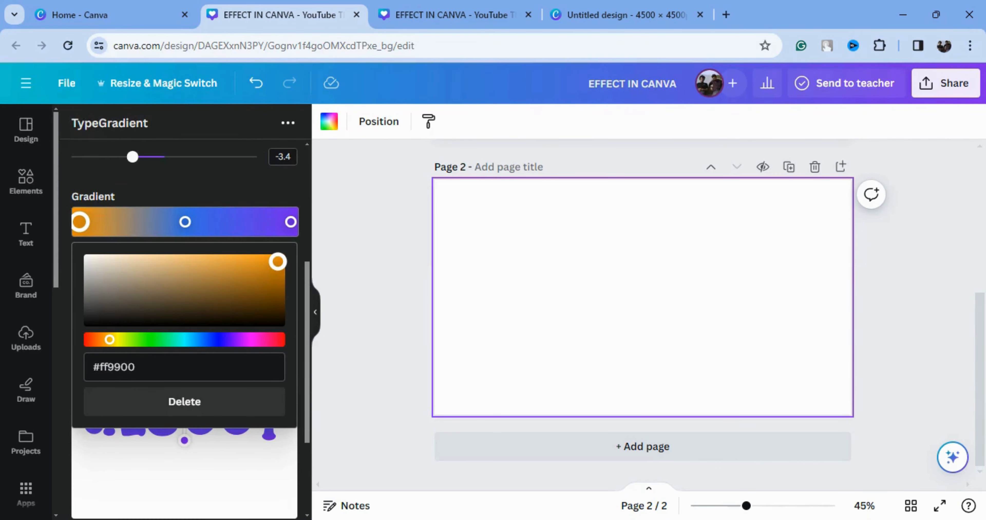
pyautogui.click(185, 221)
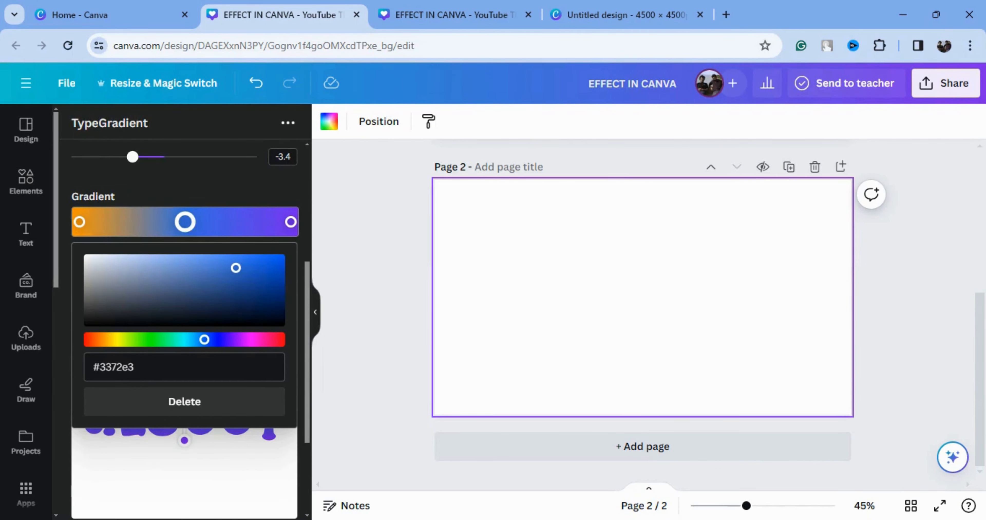
pyautogui.click(90, 339)
pyautogui.moveTo(236, 269); pyautogui.dragTo(278, 261)
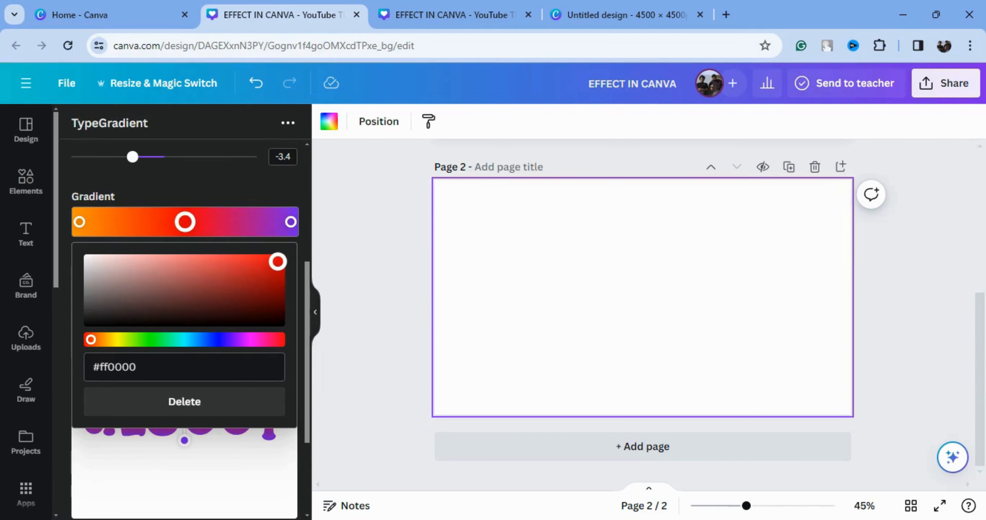
# Step: Set the last gradient stop to bright orange and adjust the gradient's end points so red fills the upper letters and orange the lower
pyautogui.click(290, 222)
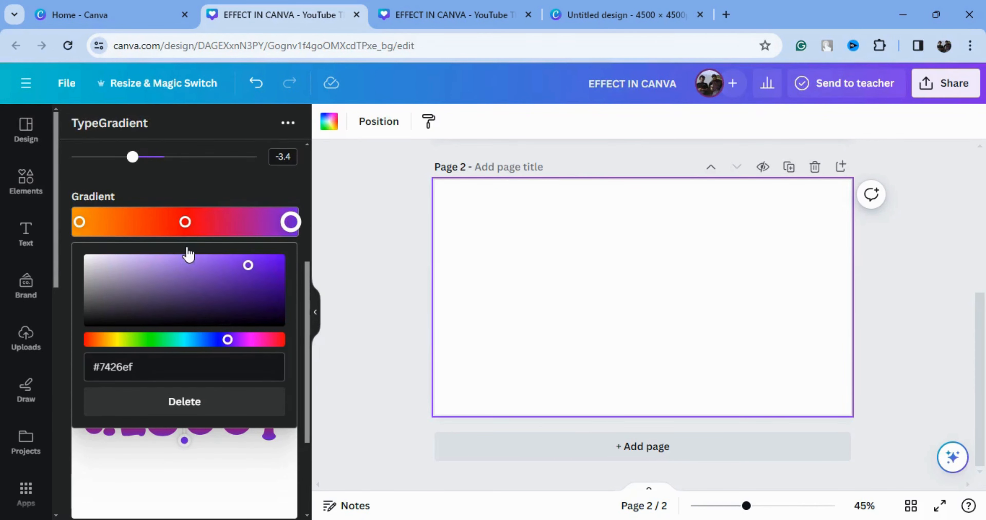
pyautogui.click(107, 340)
pyautogui.moveTo(250, 262); pyautogui.dragTo(285, 254)
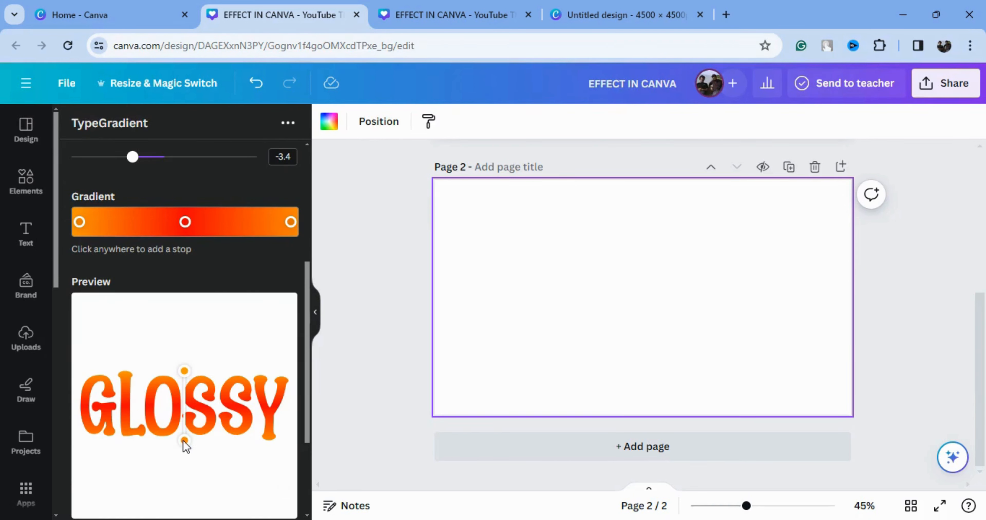
pyautogui.moveTo(184, 440); pyautogui.dragTo(181, 415)
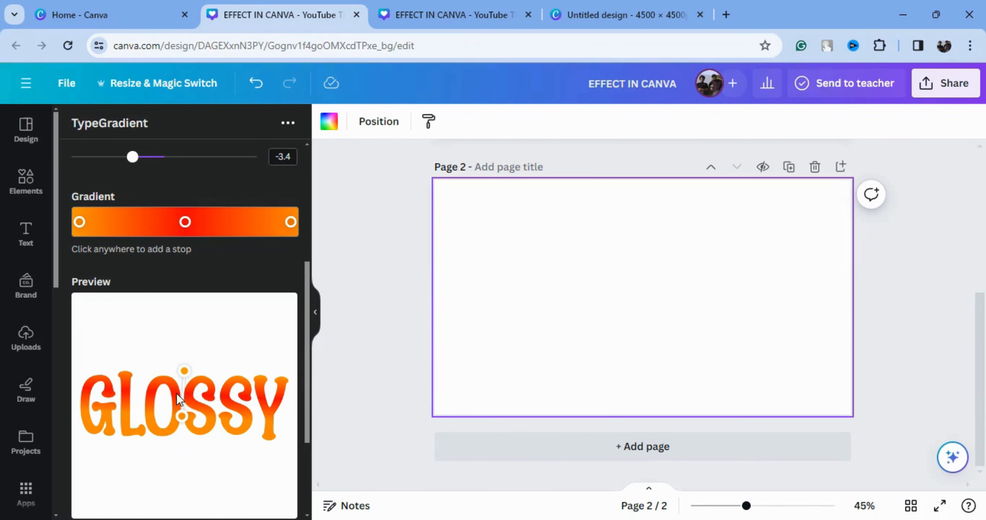
pyautogui.moveTo(186, 368); pyautogui.dragTo(185, 360)
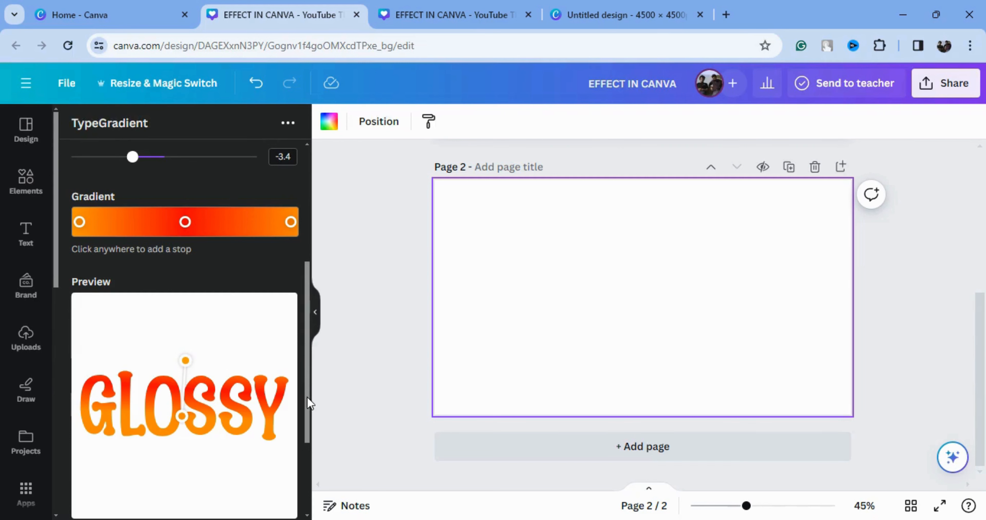
# Step: Add the GLOSSY gradient text to page 2 and enlarge it to about two thirds of the page width
pyautogui.moveTo(308, 403); pyautogui.dragTo(300, 455)
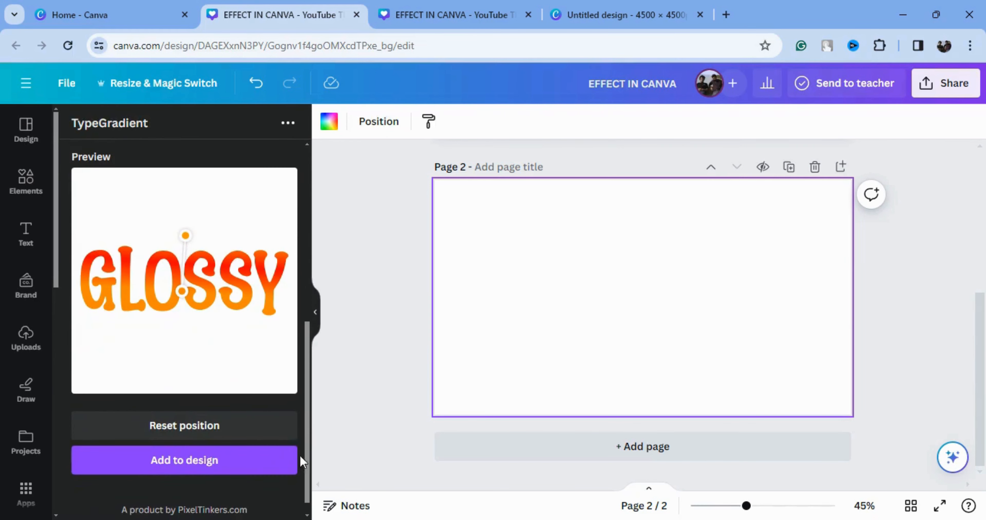
pyautogui.click(205, 469)
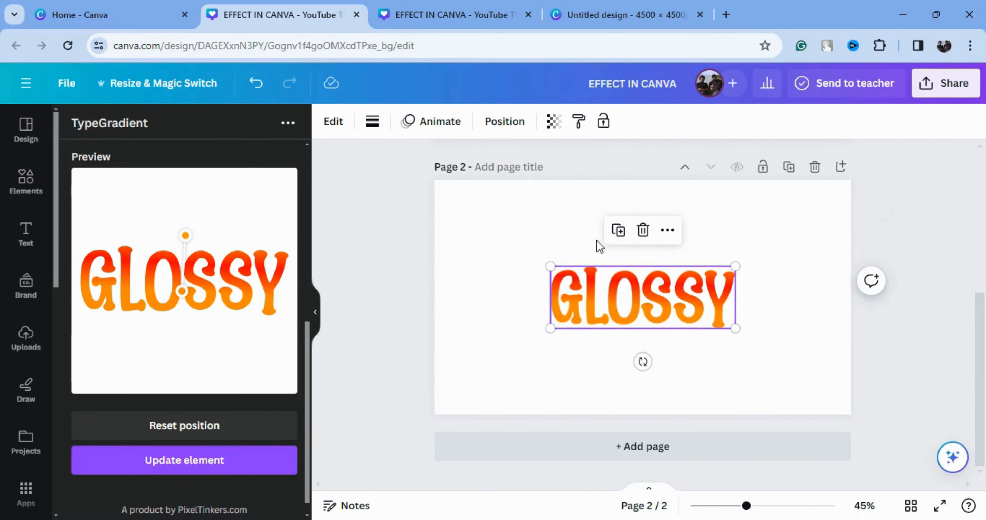
pyautogui.moveTo(550, 266); pyautogui.dragTo(501, 250)
pyautogui.moveTo(735, 328); pyautogui.dragTo(787, 346)
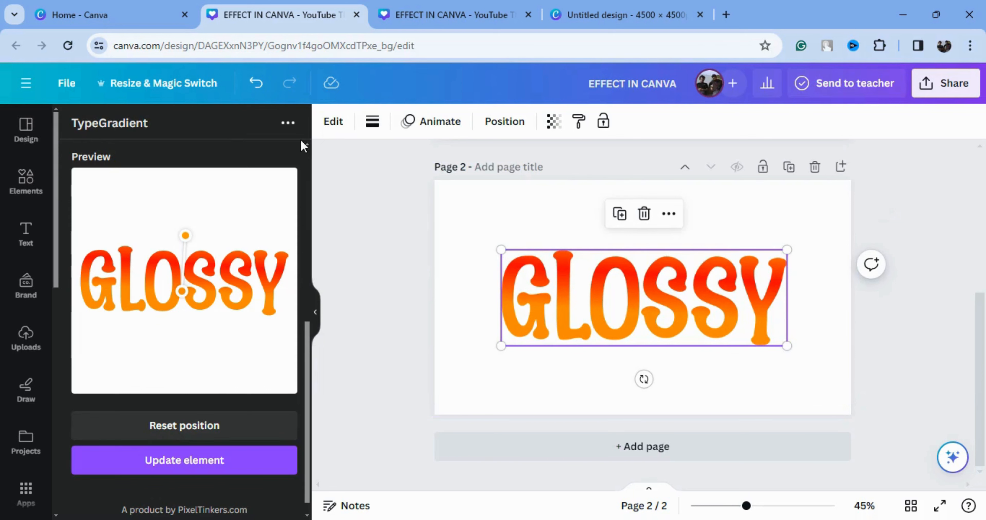
# Step: Add a circle shape and stretch it into a flat ellipse covering the upper part of the GLOSSY text
pyautogui.click(34, 195)
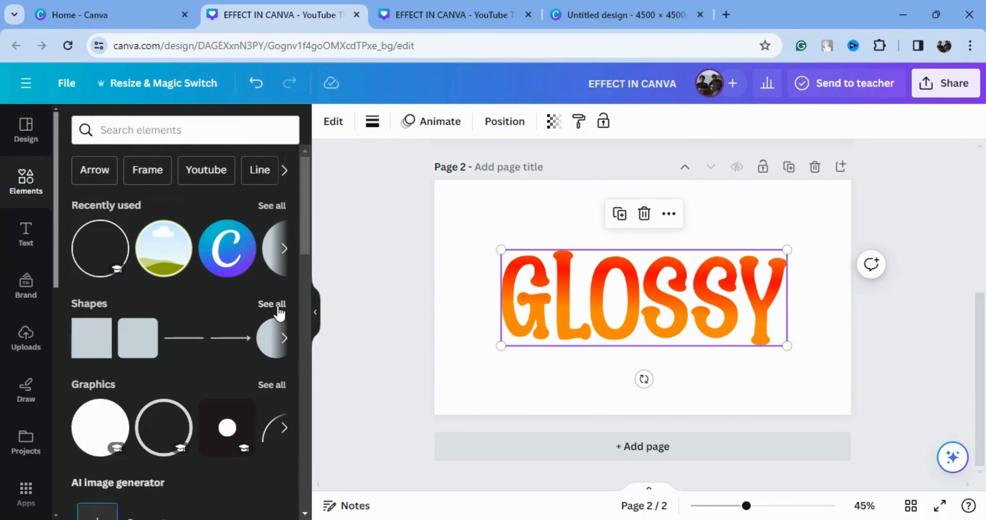
pyautogui.click(272, 304)
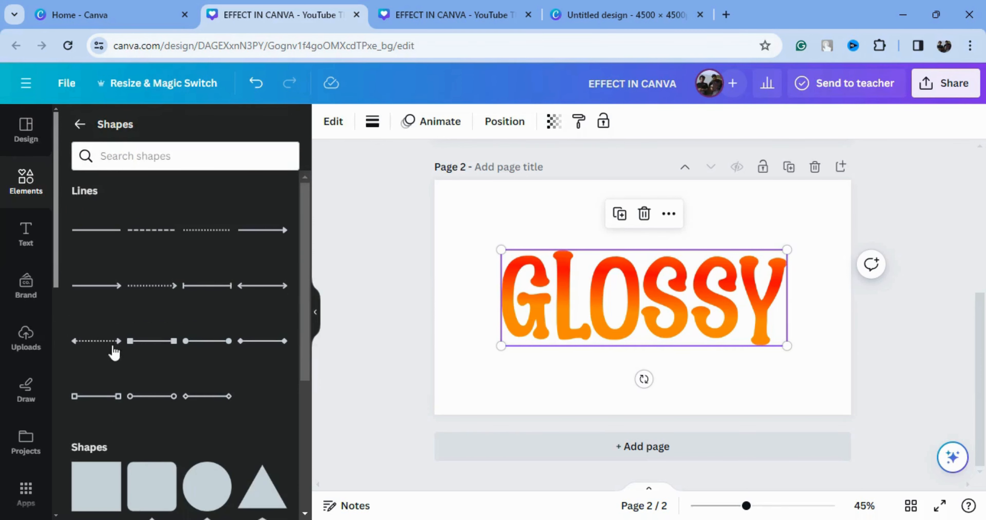
pyautogui.click(201, 489)
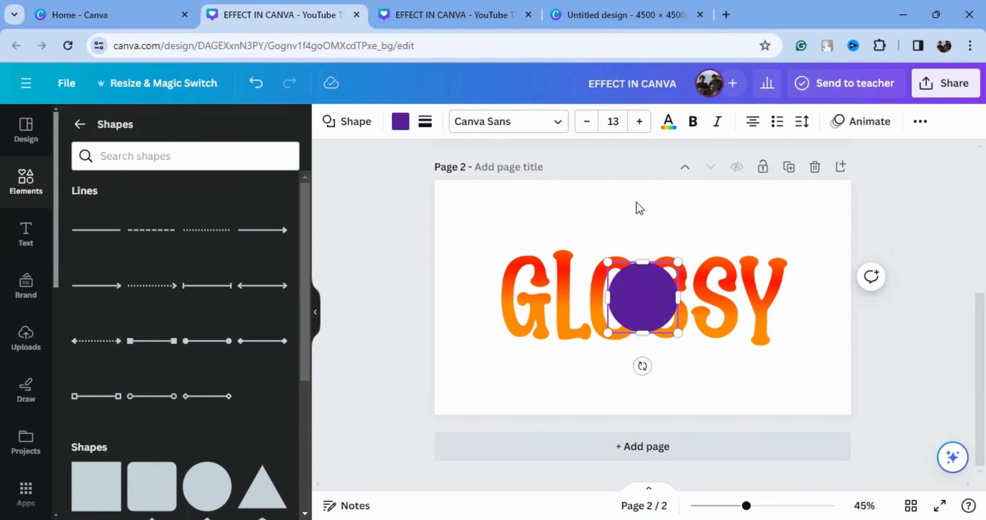
pyautogui.moveTo(610, 303); pyautogui.dragTo(506, 303)
pyautogui.moveTo(684, 303); pyautogui.dragTo(775, 299)
pyautogui.moveTo(639, 332); pyautogui.dragTo(666, 298)
pyautogui.moveTo(773, 285); pyautogui.dragTo(781, 285)
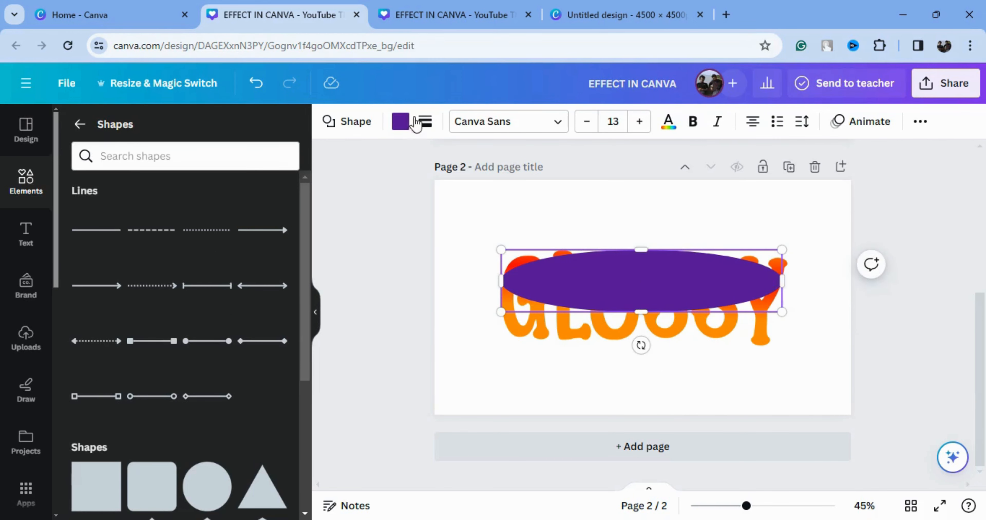
# Step: Fill the ellipse with the black-to-grey gradient, using the vertical style that runs from black above to grey below
pyautogui.click(400, 121)
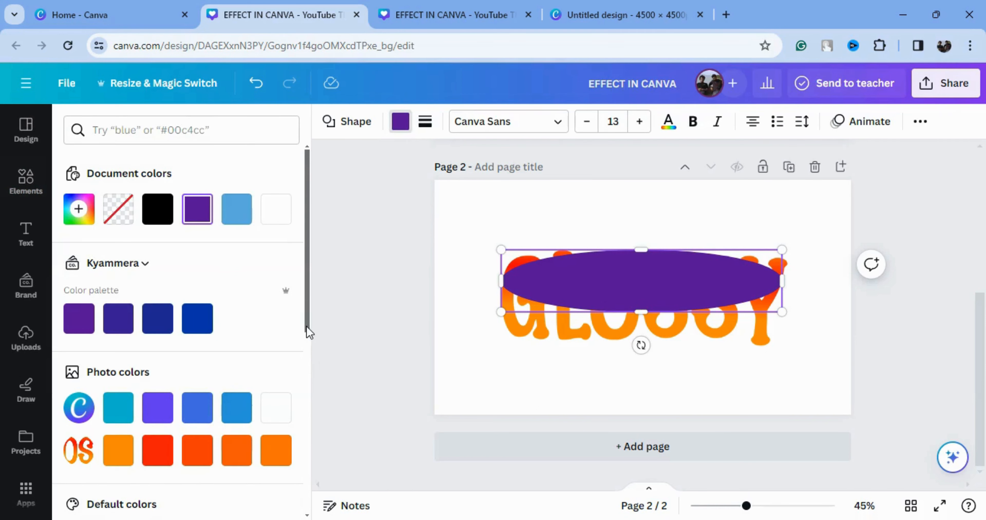
pyautogui.scroll(-10, 302, 327)
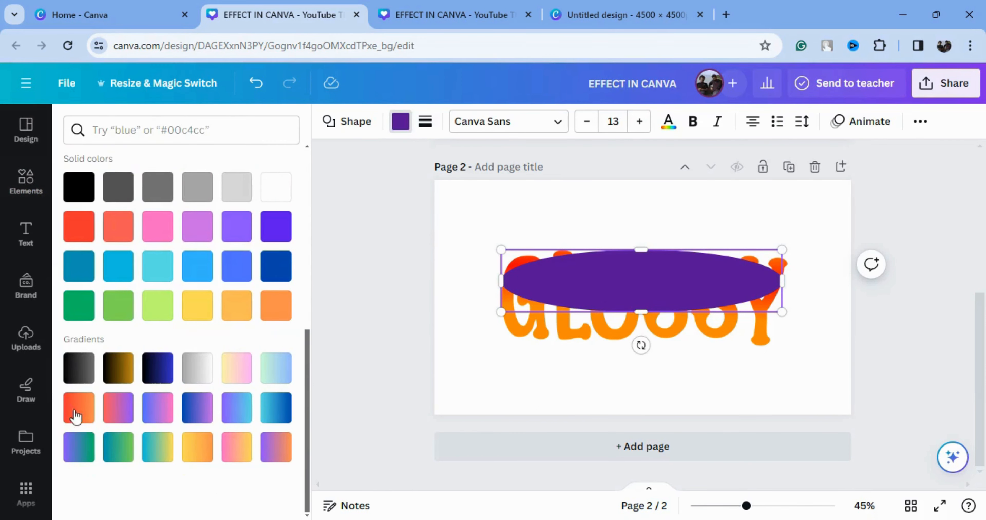
pyautogui.click(73, 368)
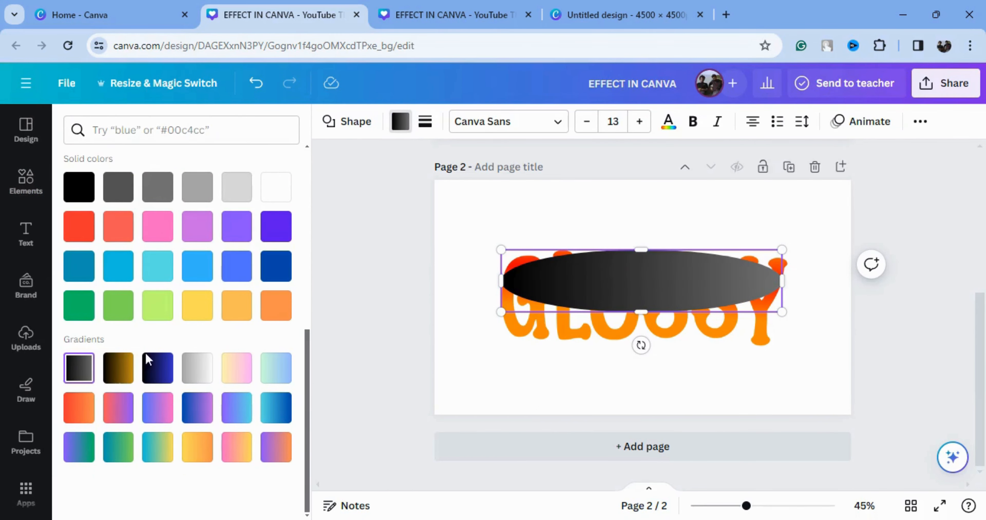
pyautogui.moveTo(306, 352); pyautogui.dragTo(63, 222)
pyautogui.moveTo(306, 253); pyautogui.dragTo(125, 220)
pyautogui.click(79, 210)
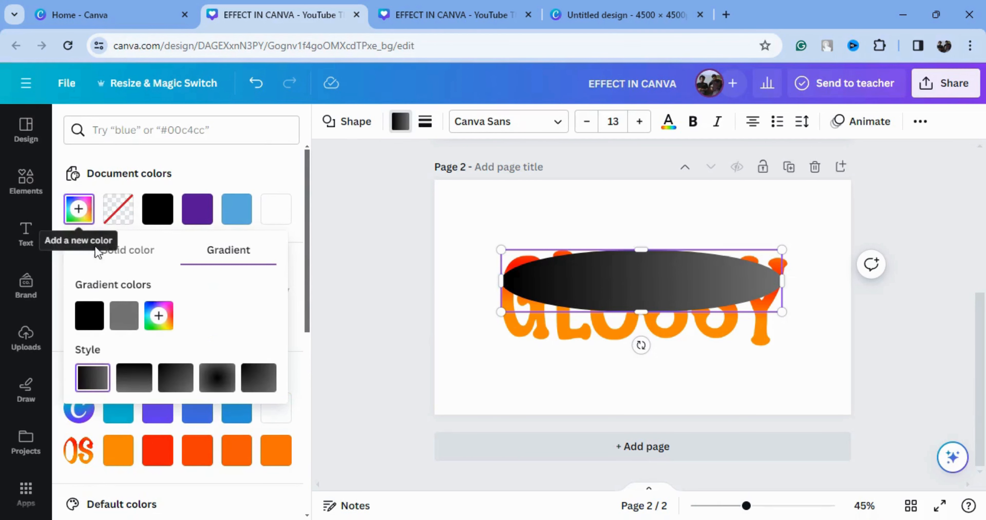
pyautogui.click(134, 377)
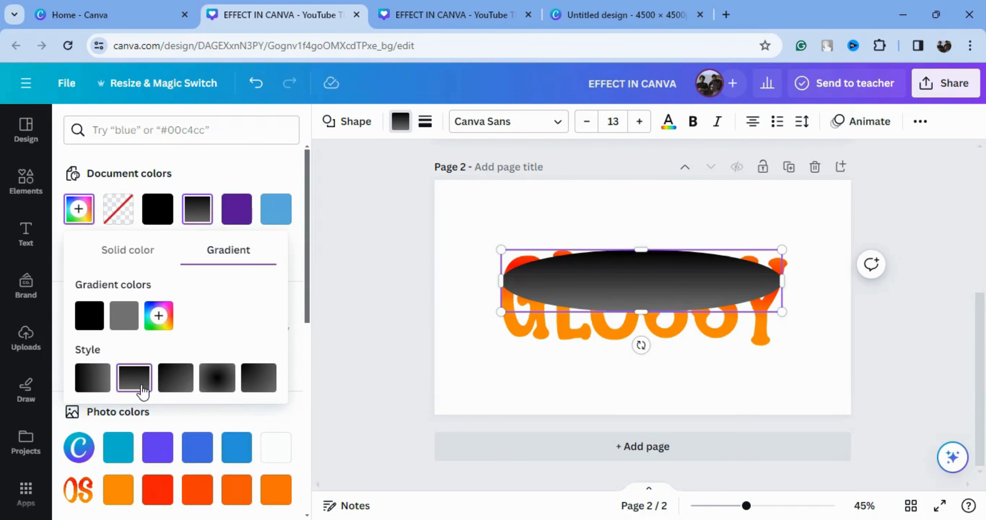
# Step: Make the ellipse gradient's black color 0% opaque and change its grey color to #FAFAFA at 43% opacity
pyautogui.click(98, 322)
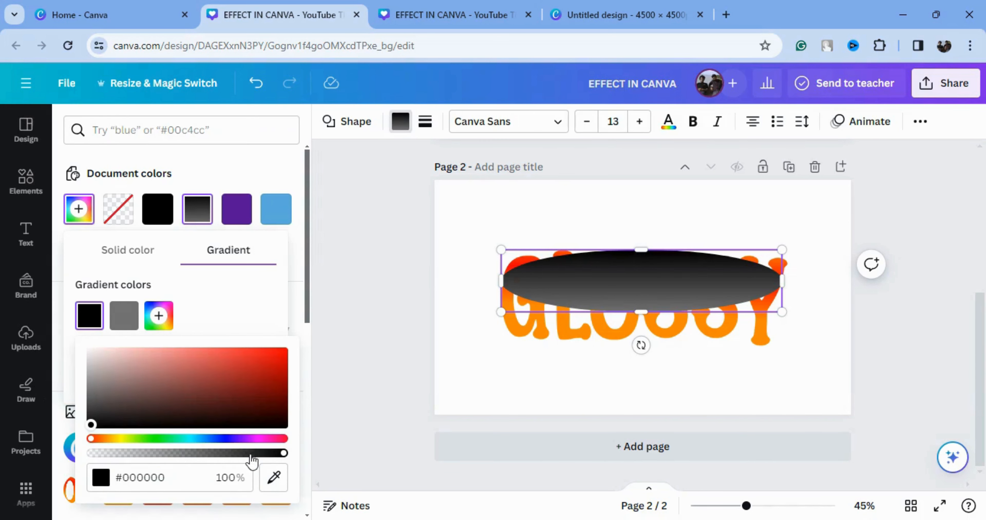
pyautogui.moveTo(283, 453); pyautogui.dragTo(59, 457)
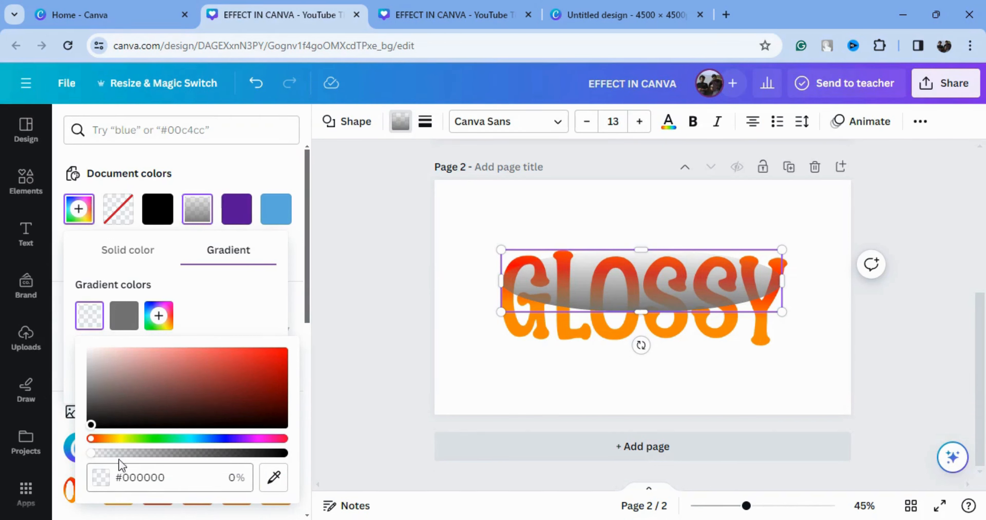
pyautogui.click(122, 317)
pyautogui.moveTo(127, 394); pyautogui.dragTo(126, 351)
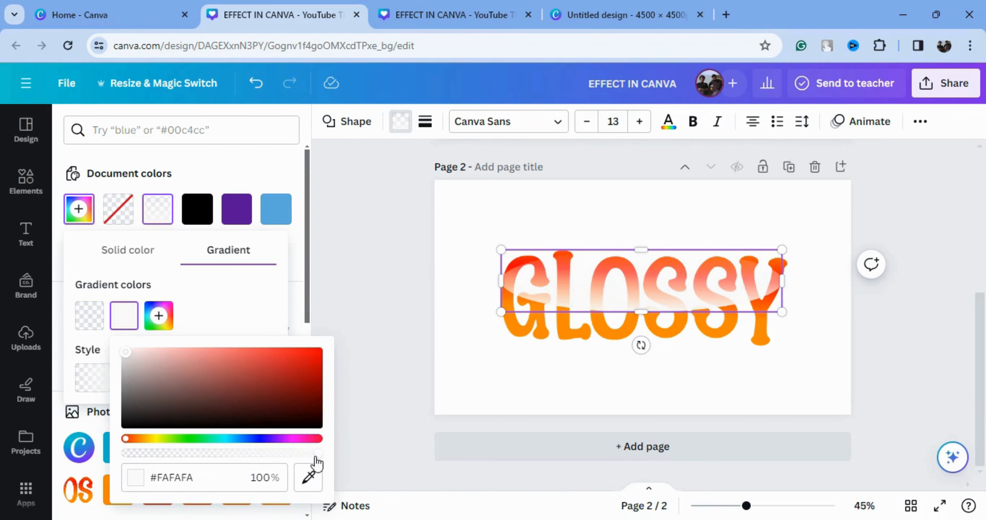
pyautogui.moveTo(261, 459); pyautogui.dragTo(208, 454)
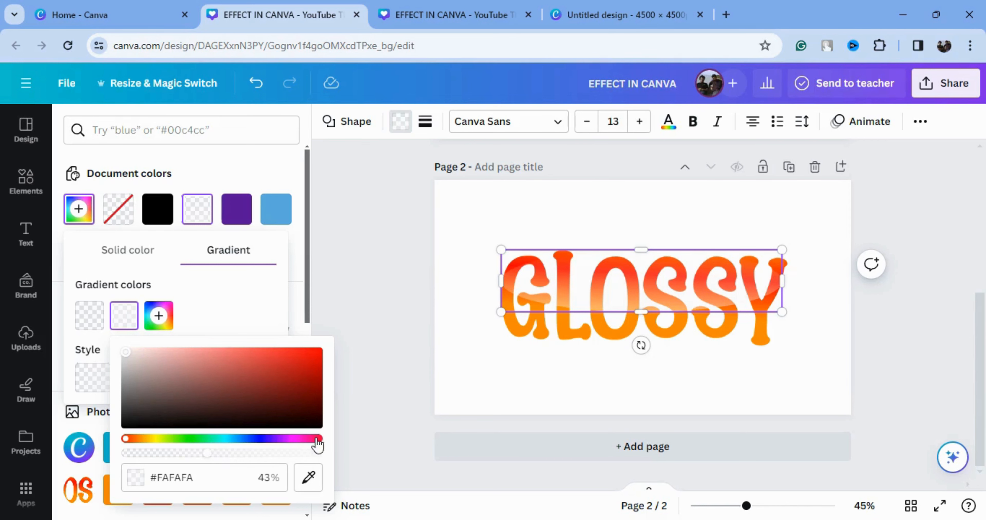
pyautogui.click(820, 242)
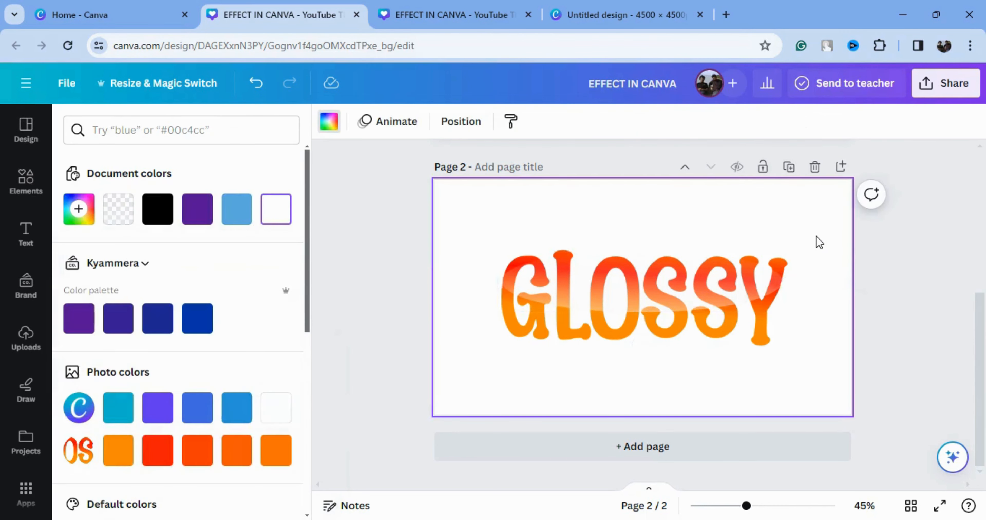
# Step: Select the text and ellipse together, and download the glossy text design as a PNG
pyautogui.moveTo(470, 252); pyautogui.dragTo(806, 348)
pyautogui.click(964, 99)
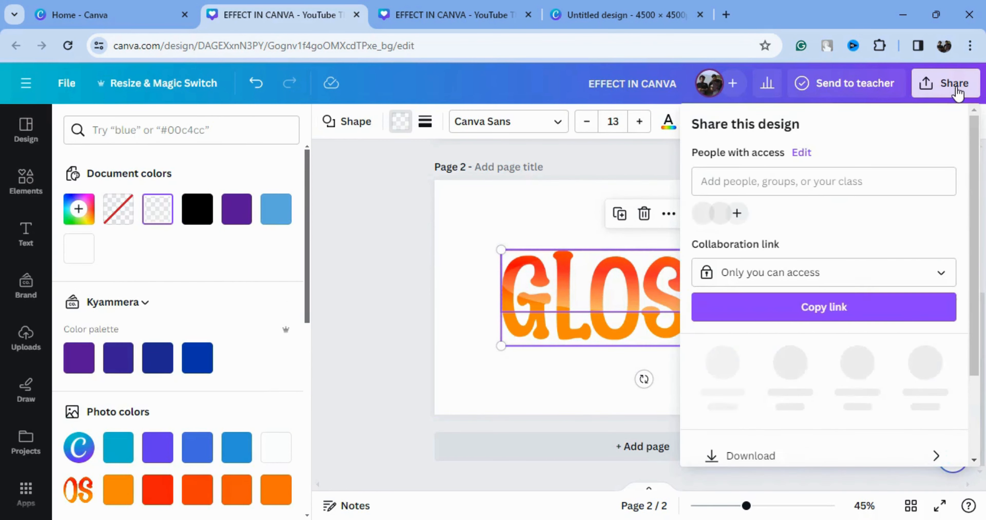
pyautogui.click(805, 455)
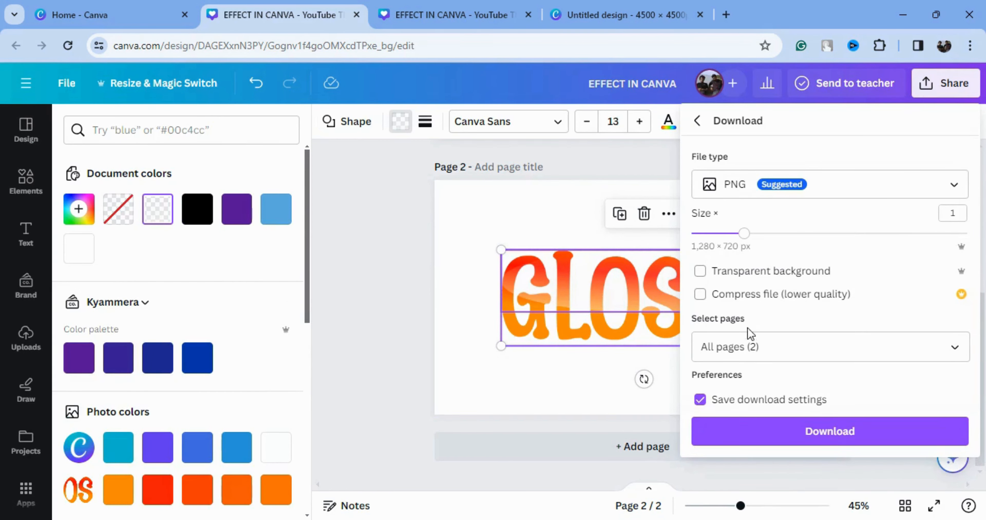
pyautogui.click(828, 433)
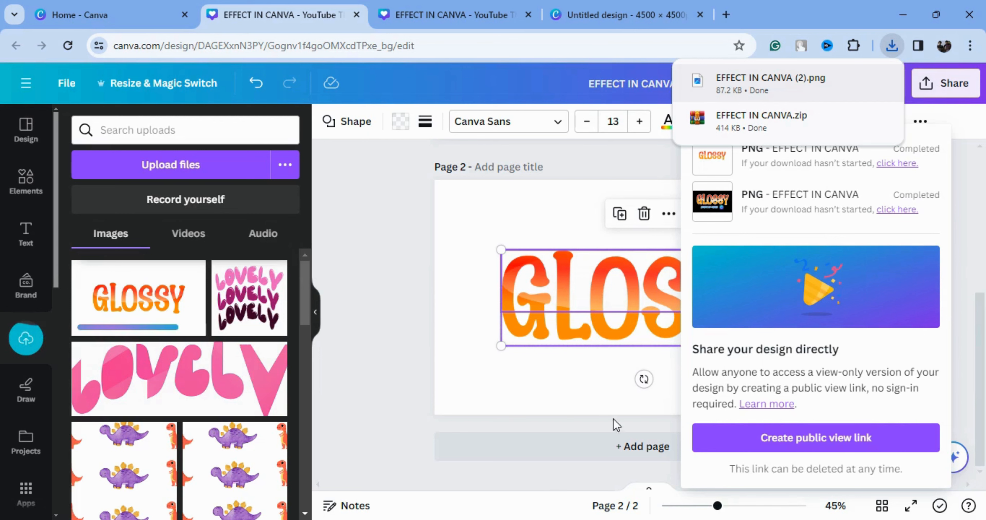
# Step: Place the uploaded GLOSSY image on a new third page and remove its background
pyautogui.click(622, 445)
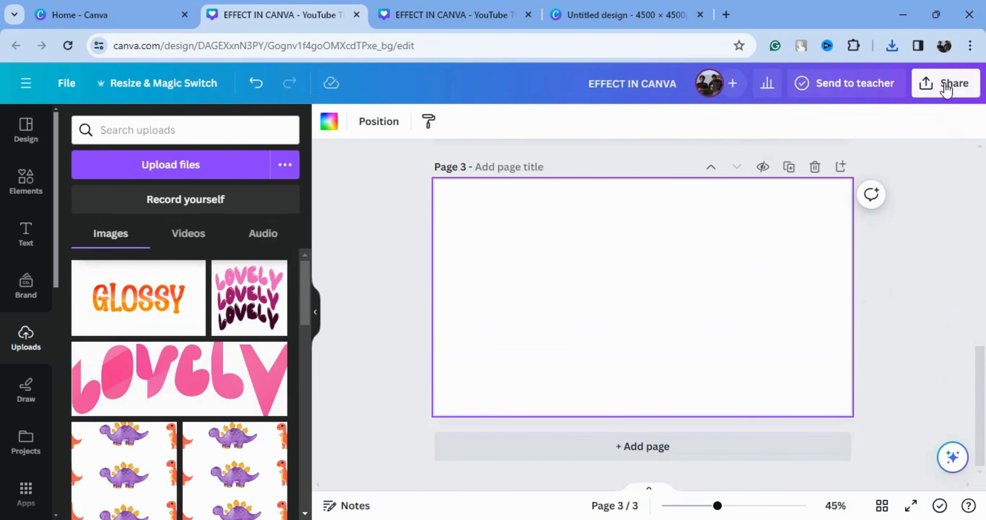
pyautogui.click(122, 309)
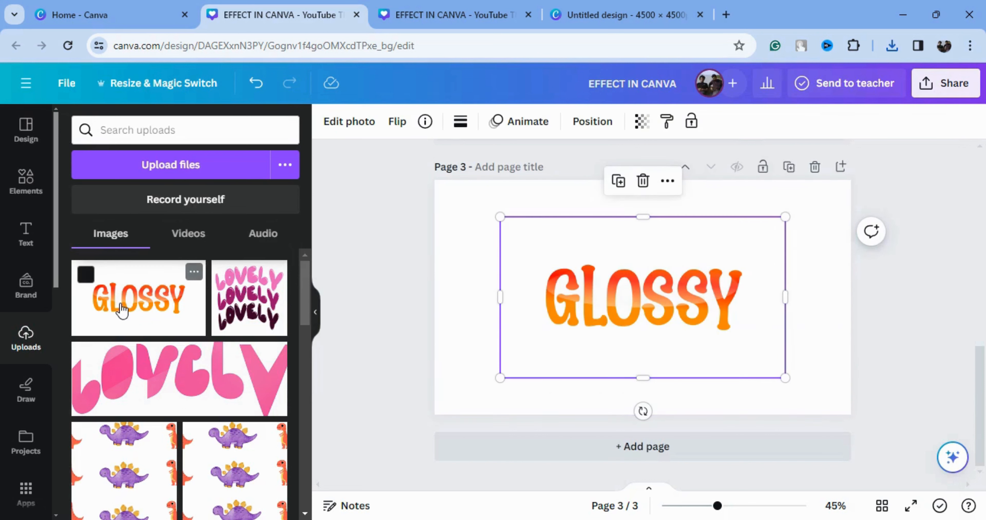
pyautogui.click(349, 121)
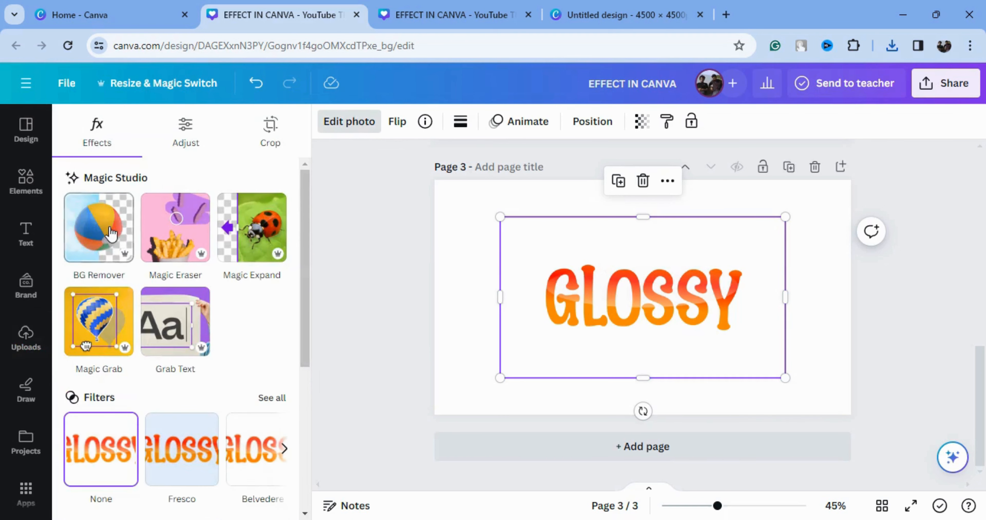
pyautogui.click(121, 236)
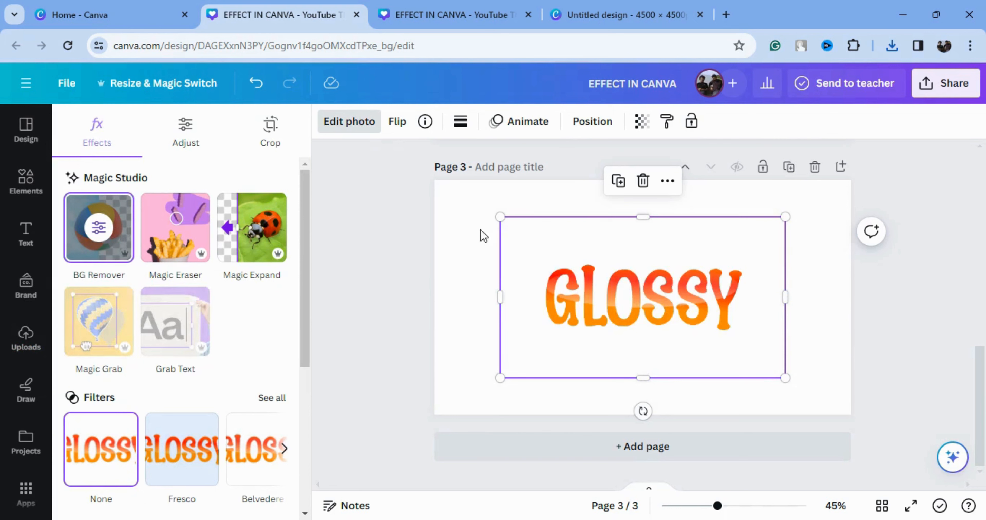
# Step: Set the background color of page 3 to solid black
pyautogui.click(453, 244)
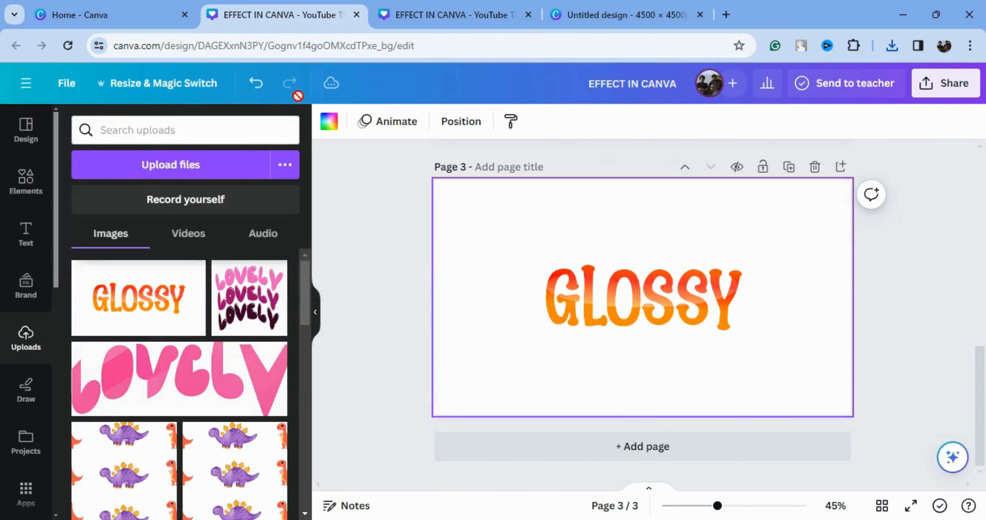
pyautogui.click(329, 121)
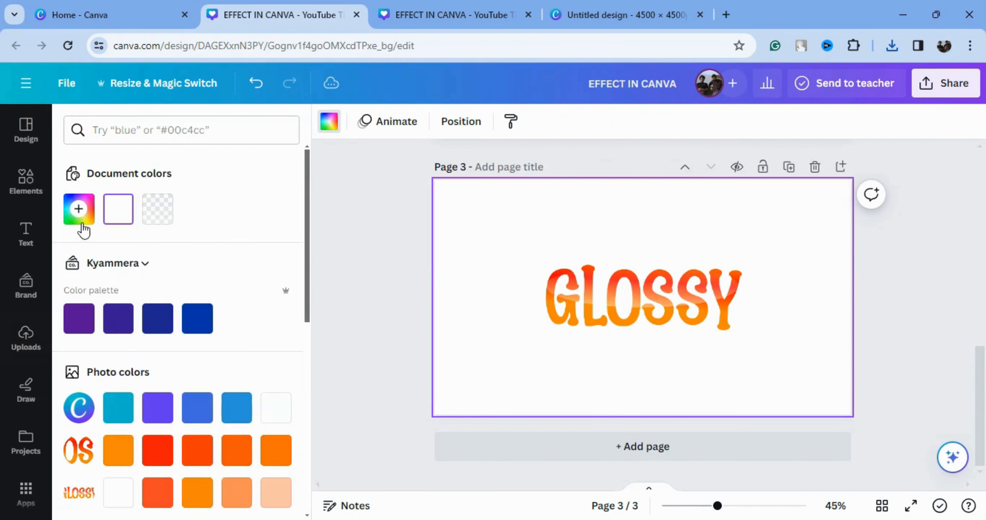
pyautogui.scroll(-7, 305, 382)
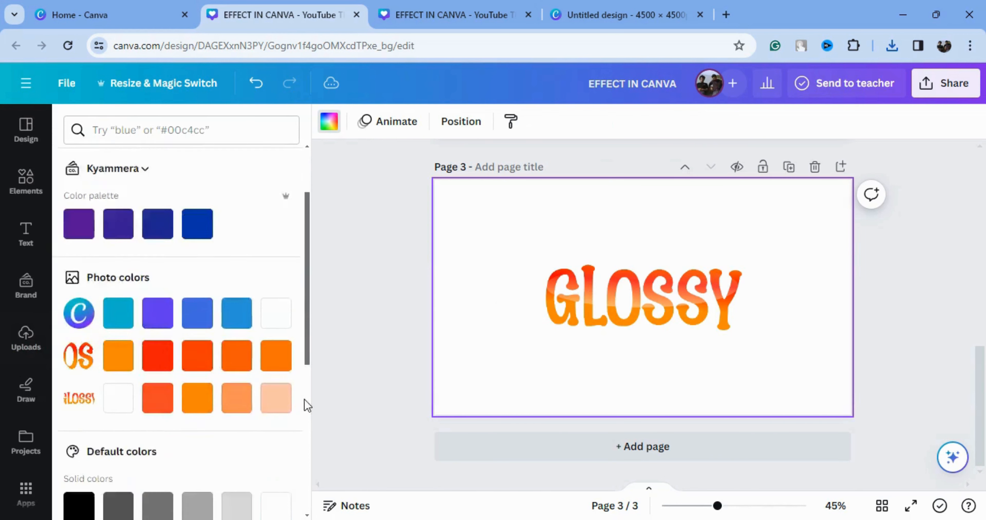
pyautogui.click(88, 327)
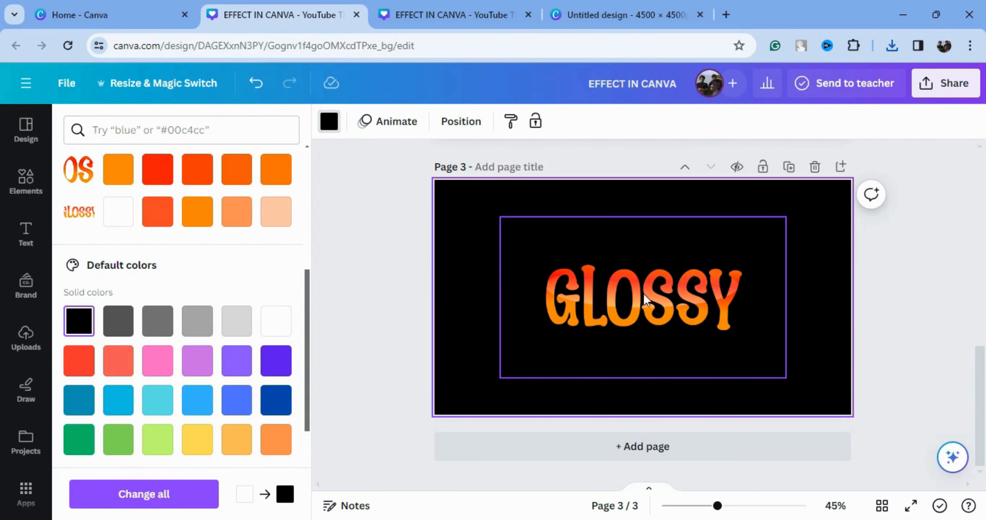
# Step: Apply the Outline shadow effect to the GLOSSY image and set its color to white, #FFFFFF
pyautogui.click(601, 293)
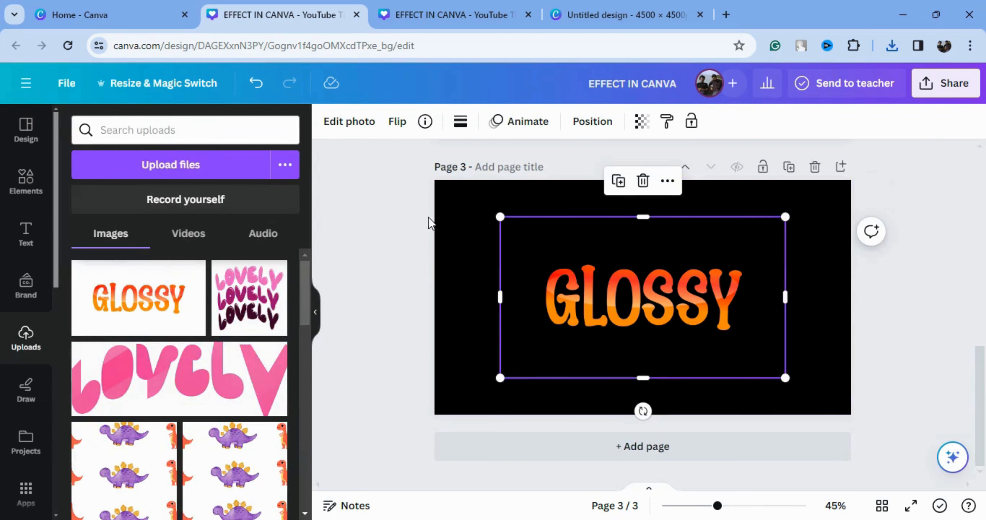
pyautogui.click(348, 124)
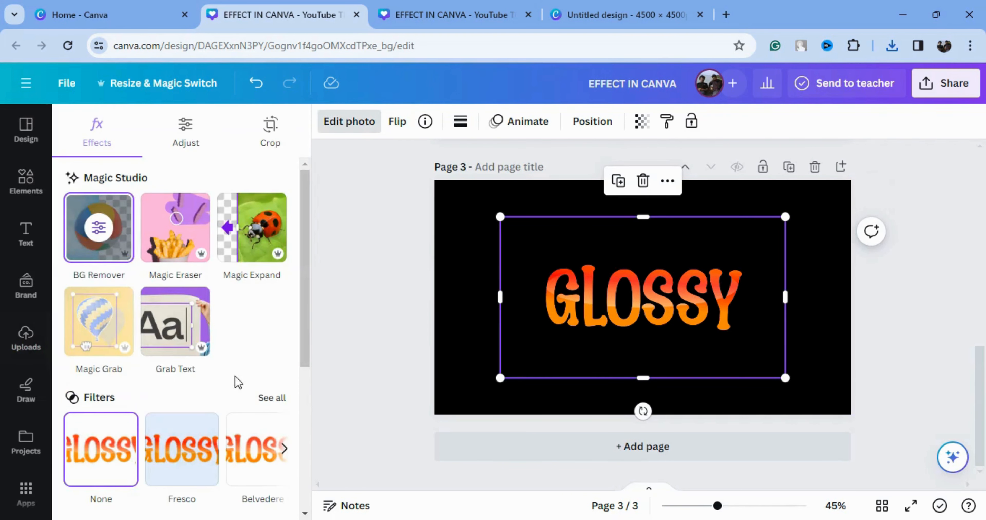
pyautogui.moveTo(305, 320); pyautogui.dragTo(320, 451)
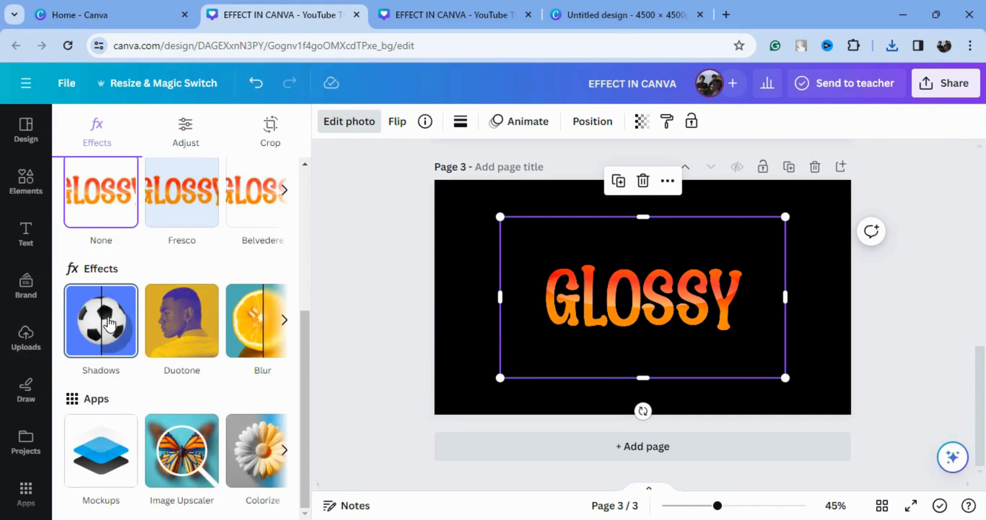
pyautogui.click(109, 323)
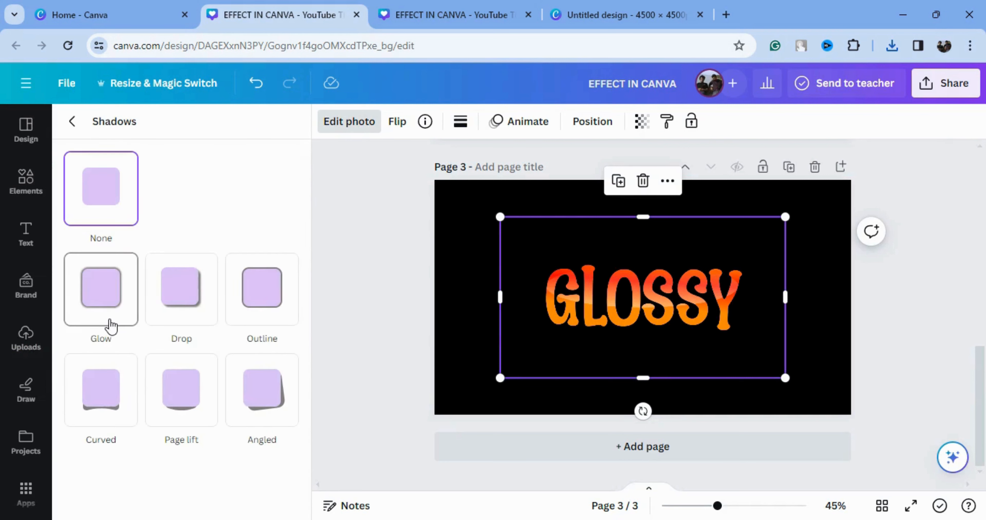
pyautogui.click(267, 308)
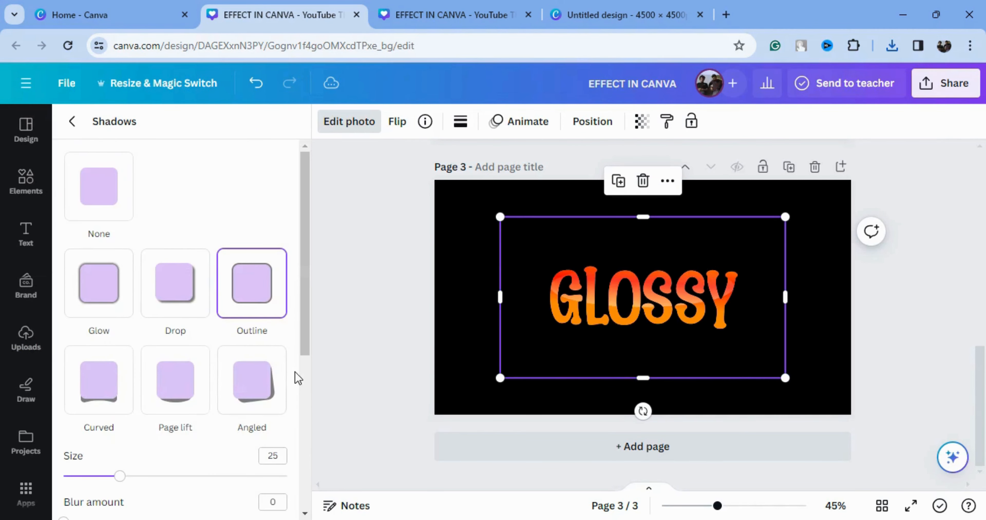
pyautogui.moveTo(305, 341); pyautogui.dragTo(313, 492)
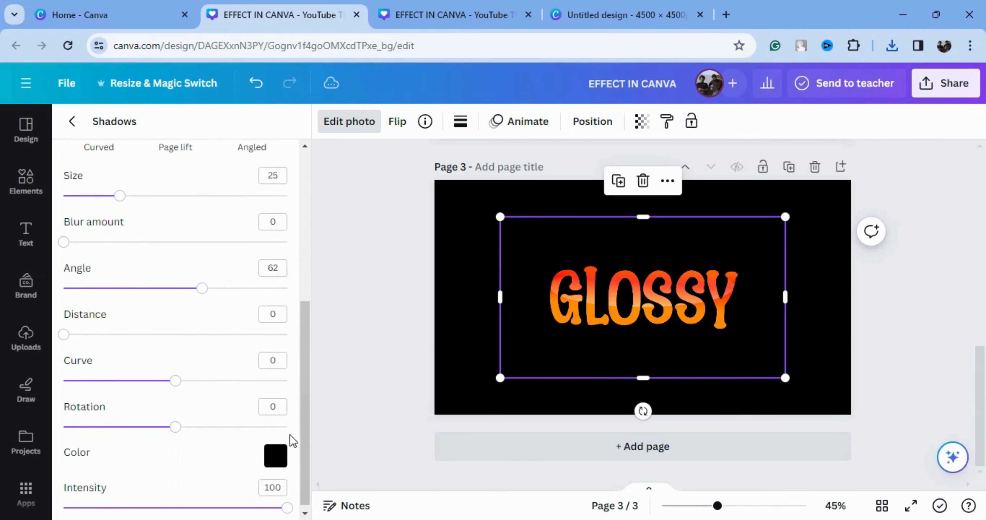
pyautogui.click(283, 456)
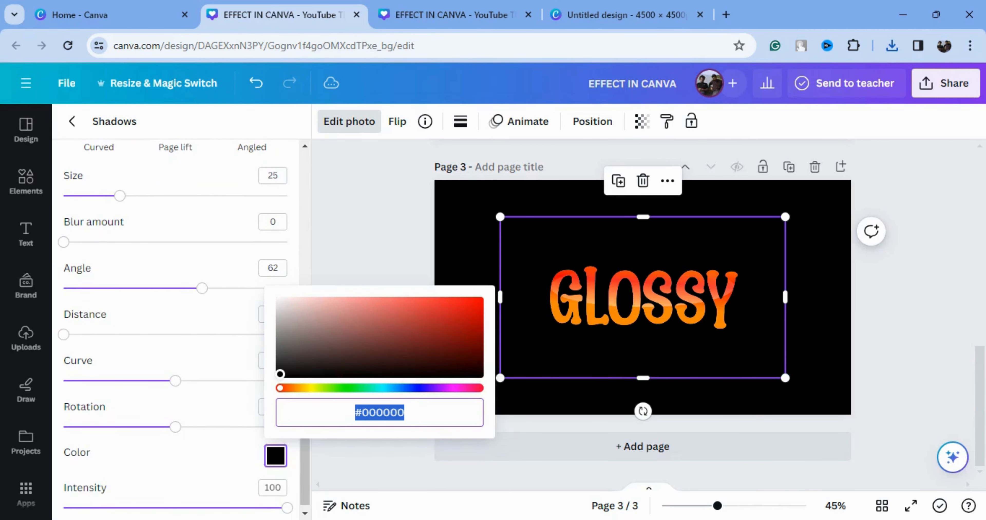
pyautogui.moveTo(280, 373); pyautogui.dragTo(276, 297)
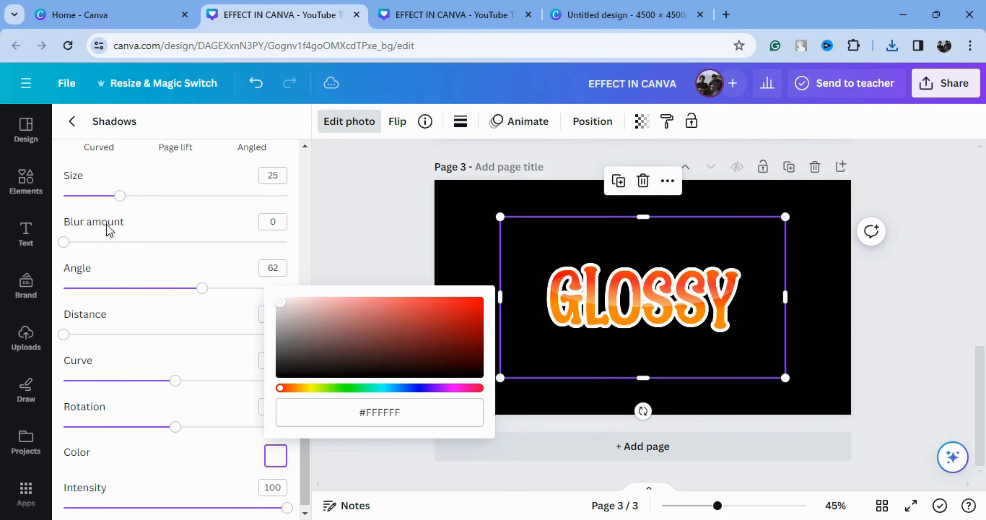
# Step: Set the white outline's size to 10 and its curve to -26, keeping the blur amount at 0
pyautogui.moveTo(118, 199); pyautogui.dragTo(88, 198)
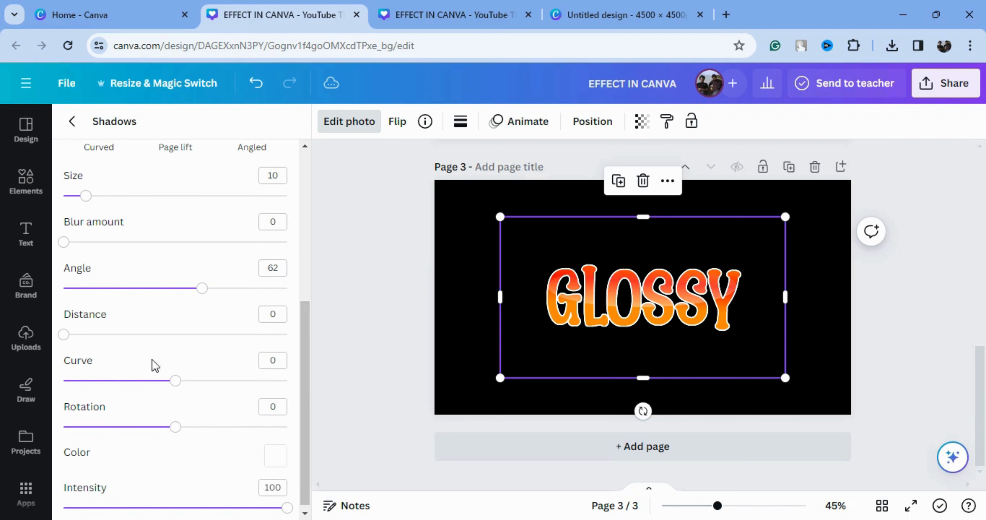
pyautogui.moveTo(63, 245)
pyautogui.mouseDown()
pyautogui.moveTo(105, 245)
pyautogui.moveTo(63, 242)
pyautogui.mouseUp()
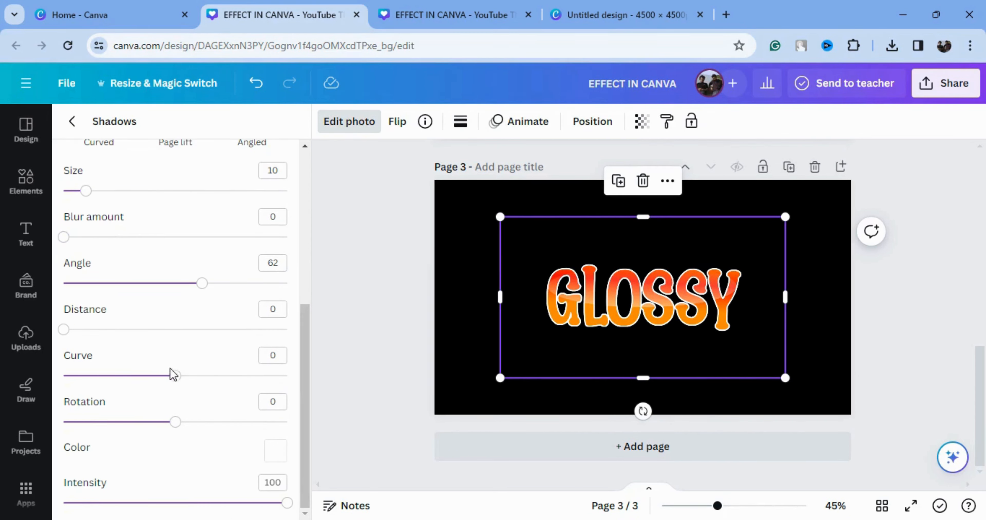
pyautogui.moveTo(175, 376); pyautogui.dragTo(147, 373)
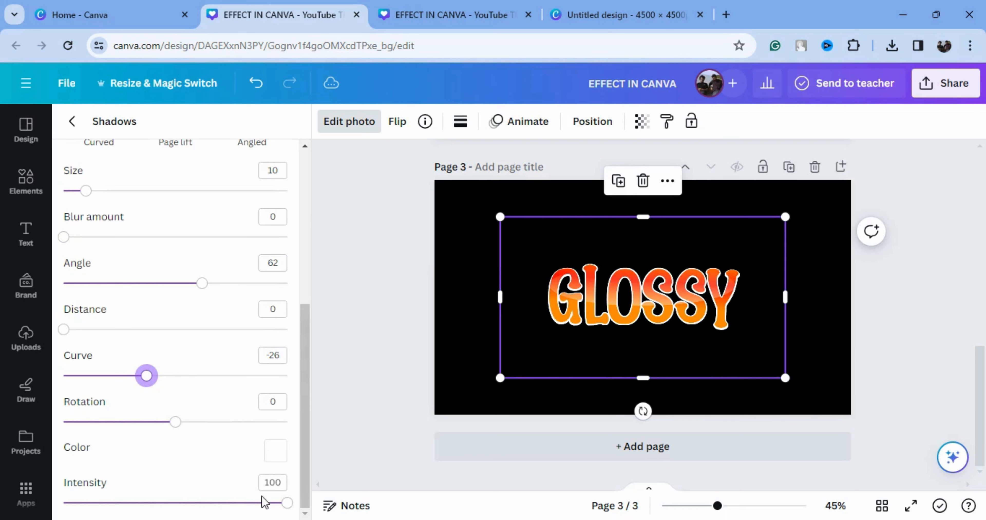
pyautogui.moveTo(287, 505)
pyautogui.mouseDown()
pyautogui.moveTo(185, 486)
pyautogui.moveTo(224, 499)
pyautogui.moveTo(185, 488)
pyautogui.moveTo(206, 502)
pyautogui.moveTo(283, 515)
pyautogui.mouseUp()
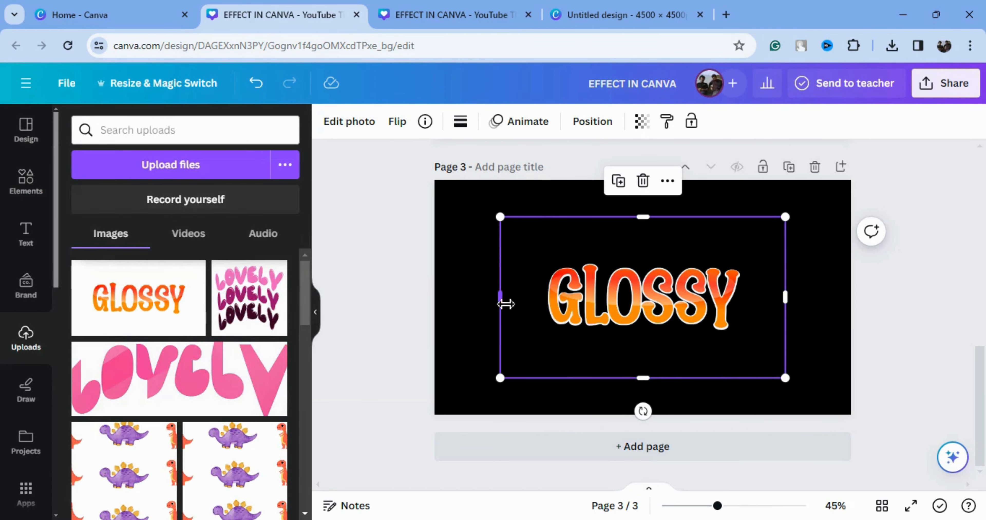
# Step: Crop all four sides of the GLOSSY image close to the lettering and enlarge it to fill most of the black page
pyautogui.moveTo(500, 297); pyautogui.dragTo(532, 302)
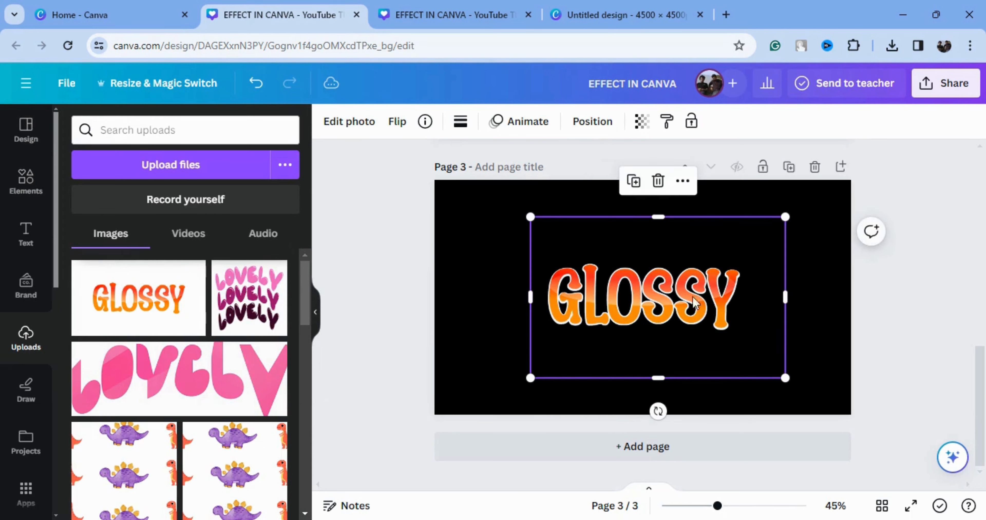
pyautogui.moveTo(790, 301); pyautogui.dragTo(757, 298)
pyautogui.moveTo(645, 381); pyautogui.dragTo(643, 347)
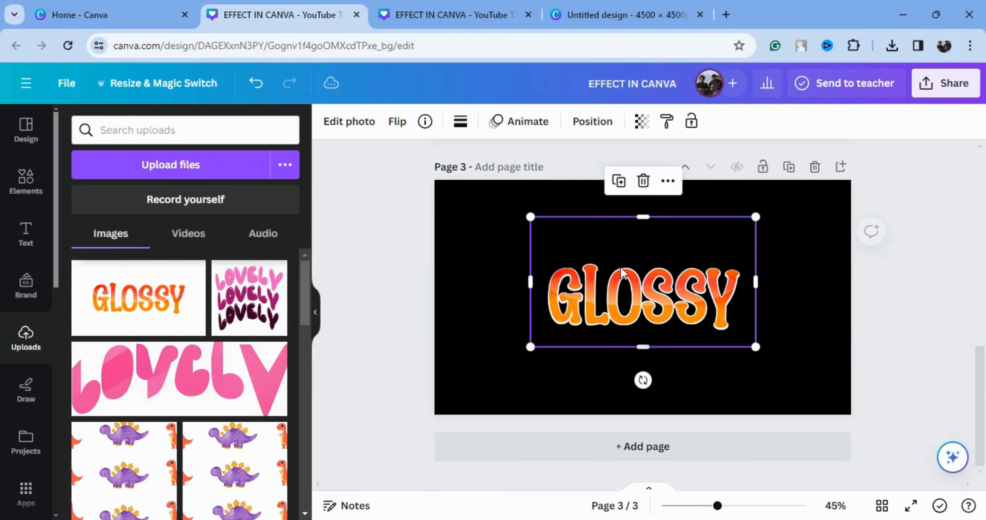
pyautogui.moveTo(642, 220); pyautogui.dragTo(643, 248)
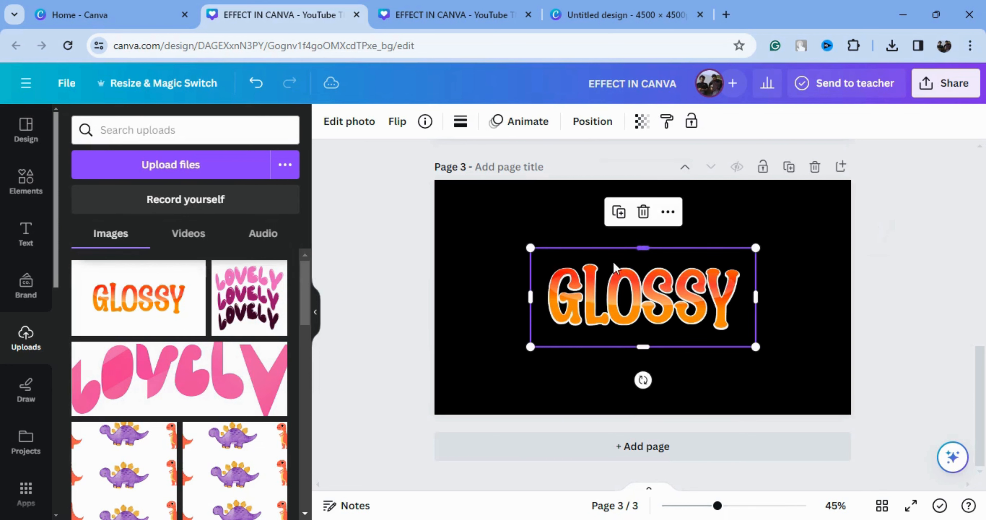
pyautogui.moveTo(534, 253); pyautogui.dragTo(458, 218)
pyautogui.moveTo(759, 348); pyautogui.dragTo(820, 383)
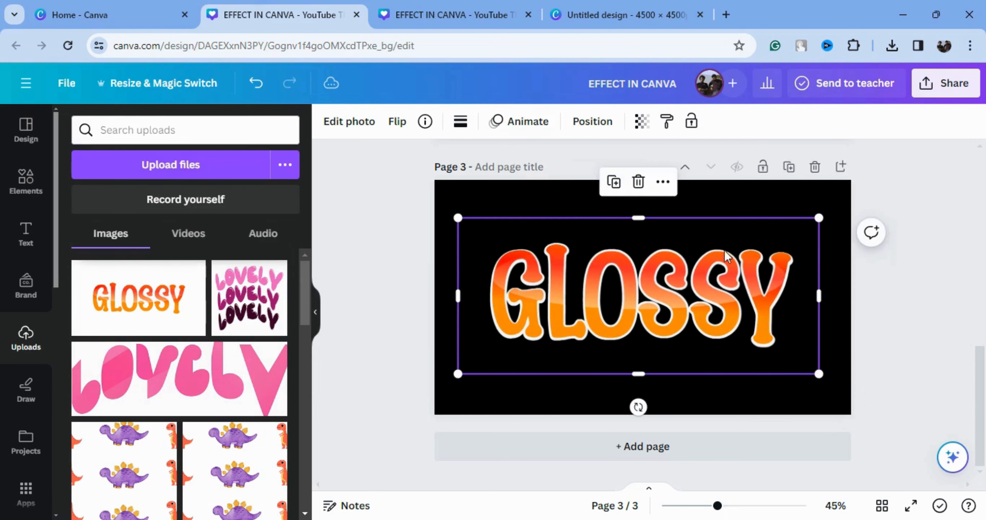